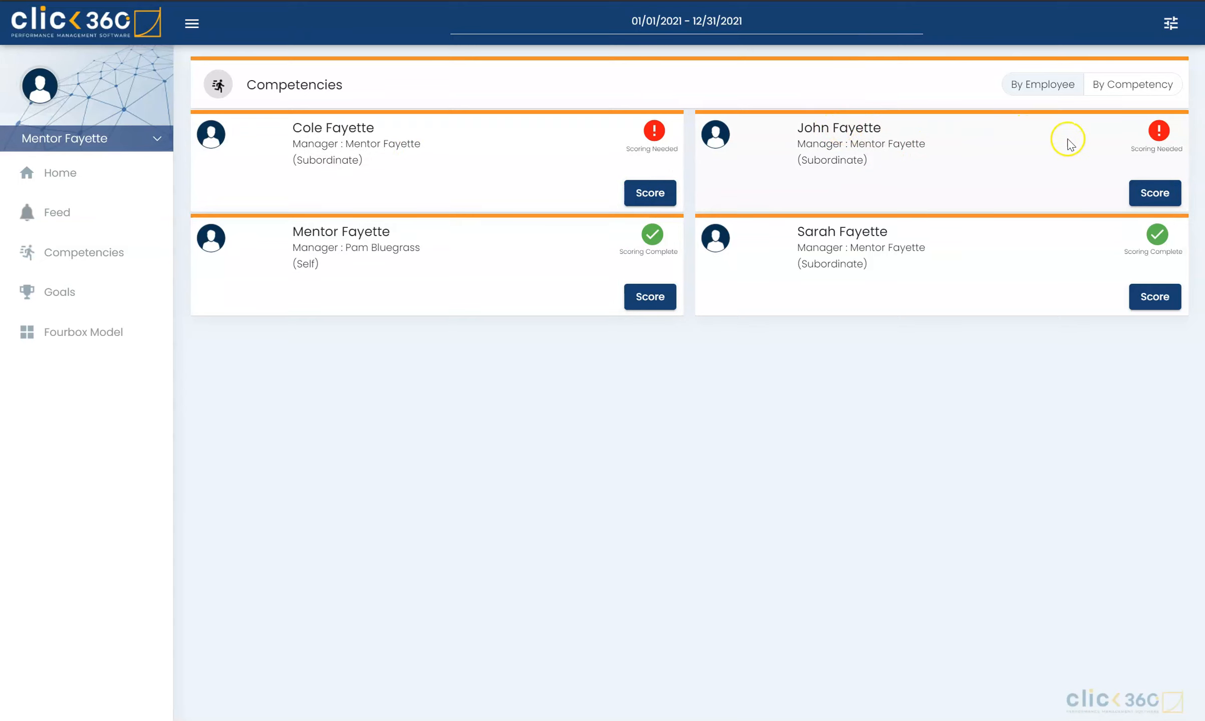
Step: Open the scoring form for "Communicates and works well within a team environment" from the Mechatronics Technician subordinate's unscored competencies
left_click(1147, 196)
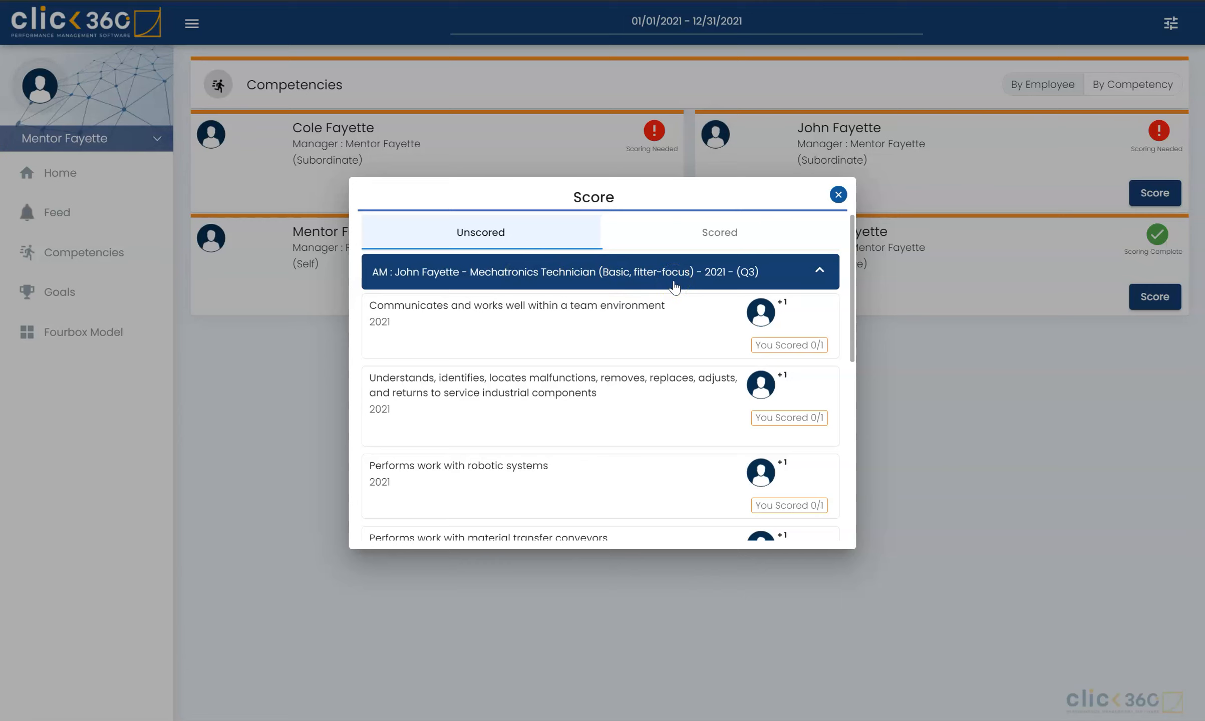
scroll(601, 391, "down", 2)
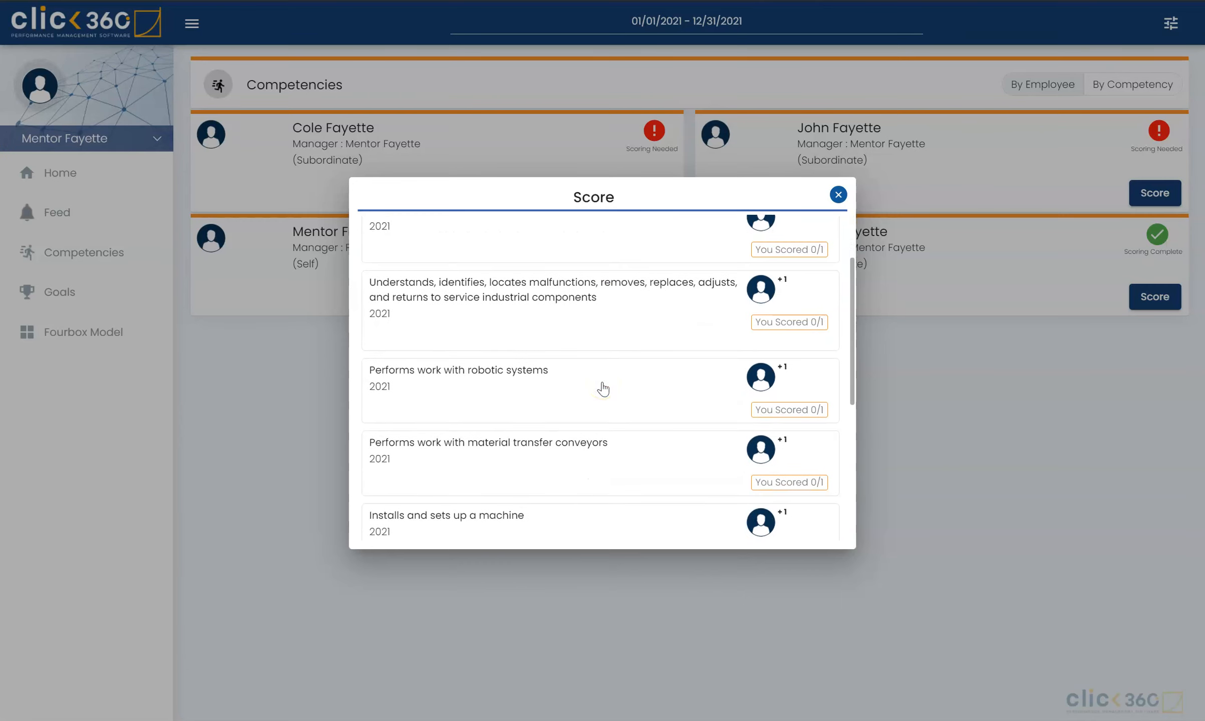
scroll(603, 389, "down", 1)
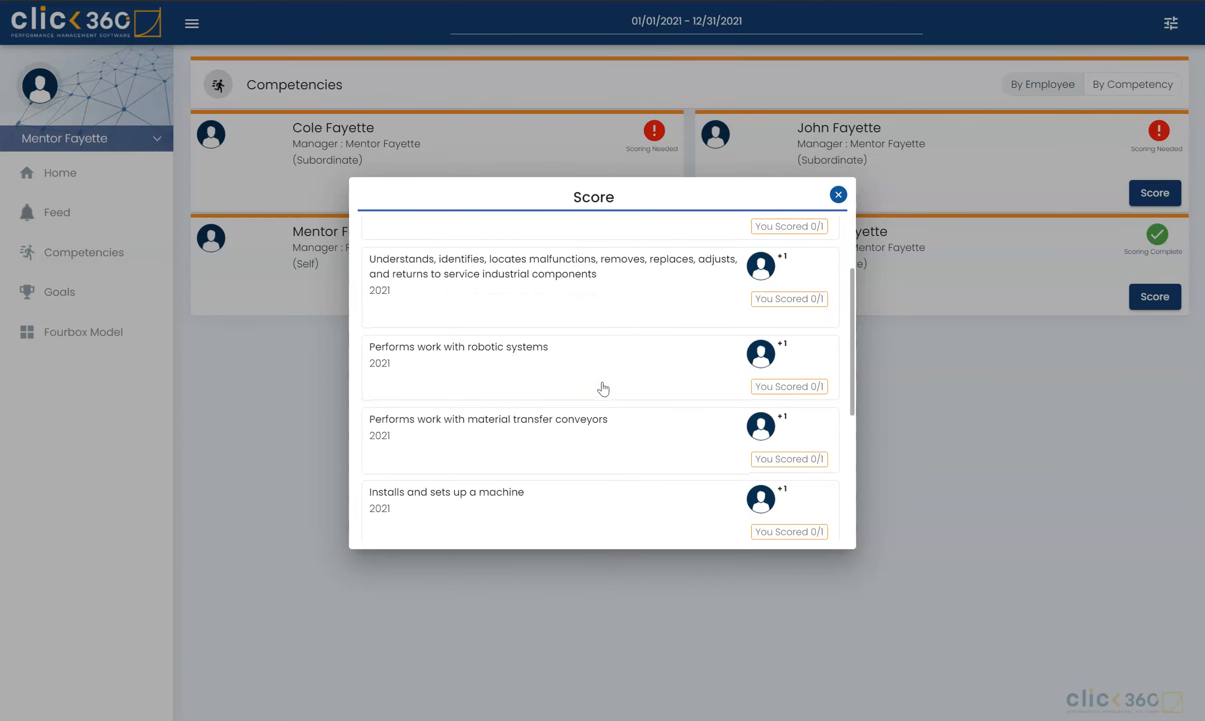
scroll(603, 389, "up", 3)
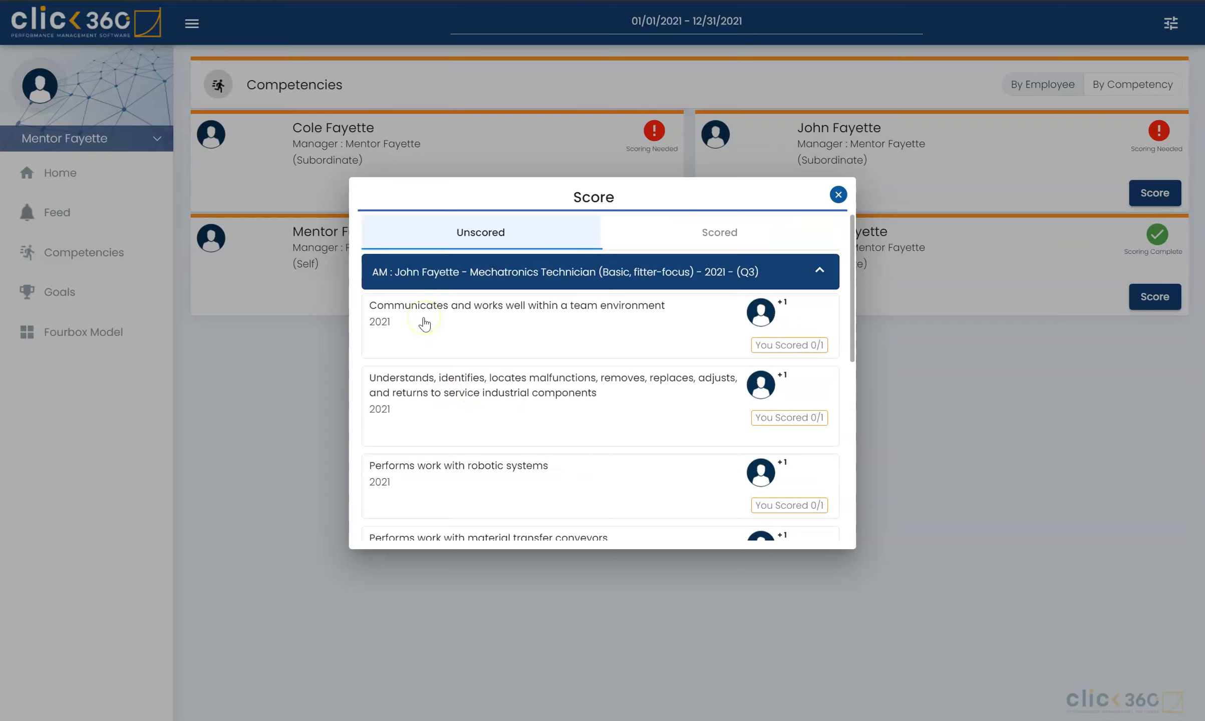
left_click(453, 320)
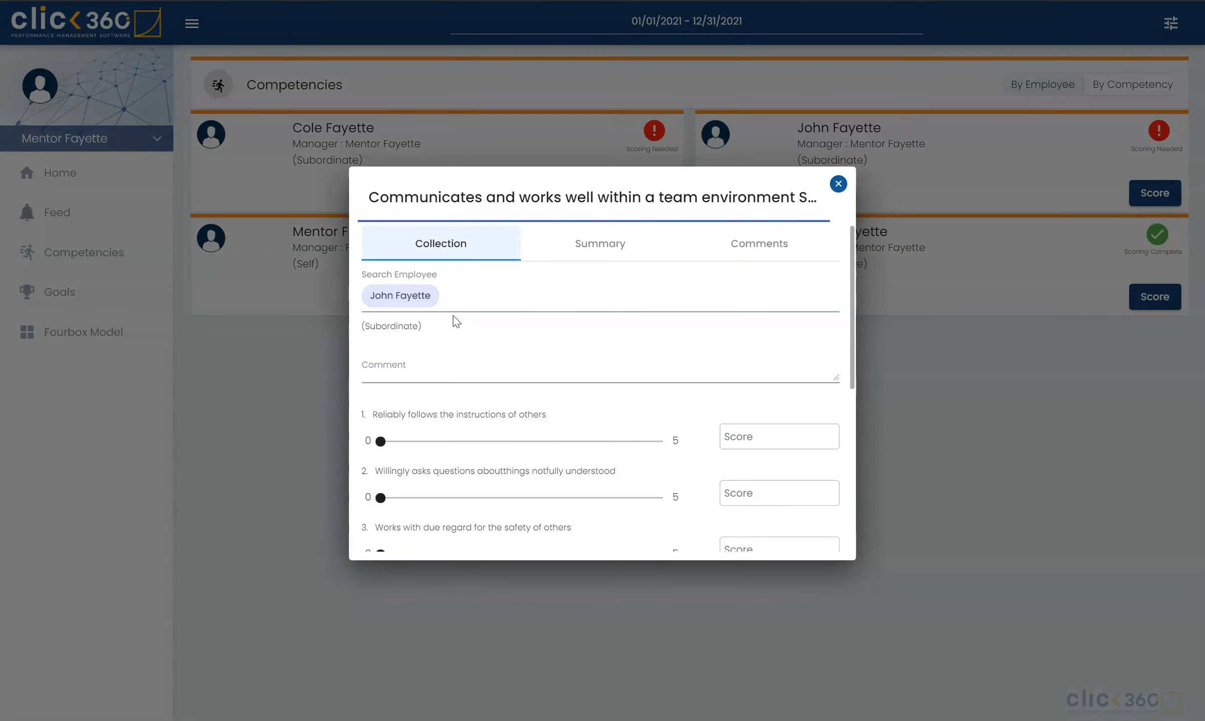
Step: Score 5 for both following others' instructions reliably and willingly asking questions about things not fully understood
scroll(493, 371, "down", 3)
scroll(495, 376, "down", 4)
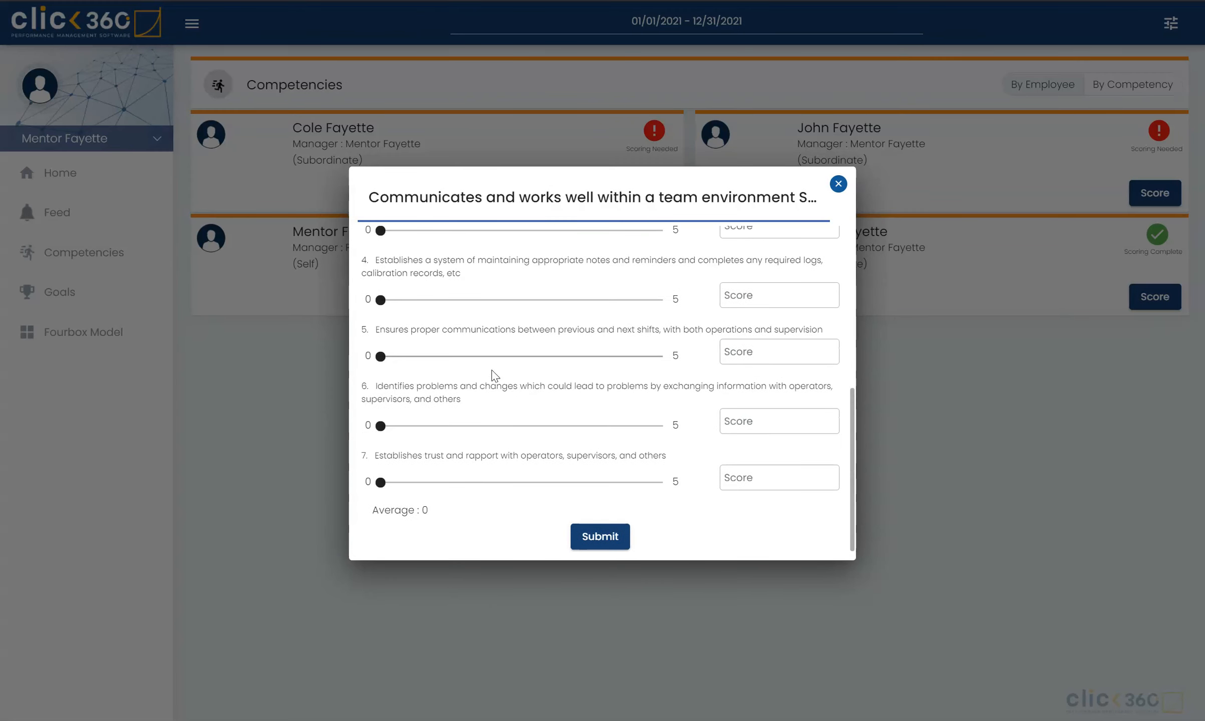
scroll(495, 376, "up", 5)
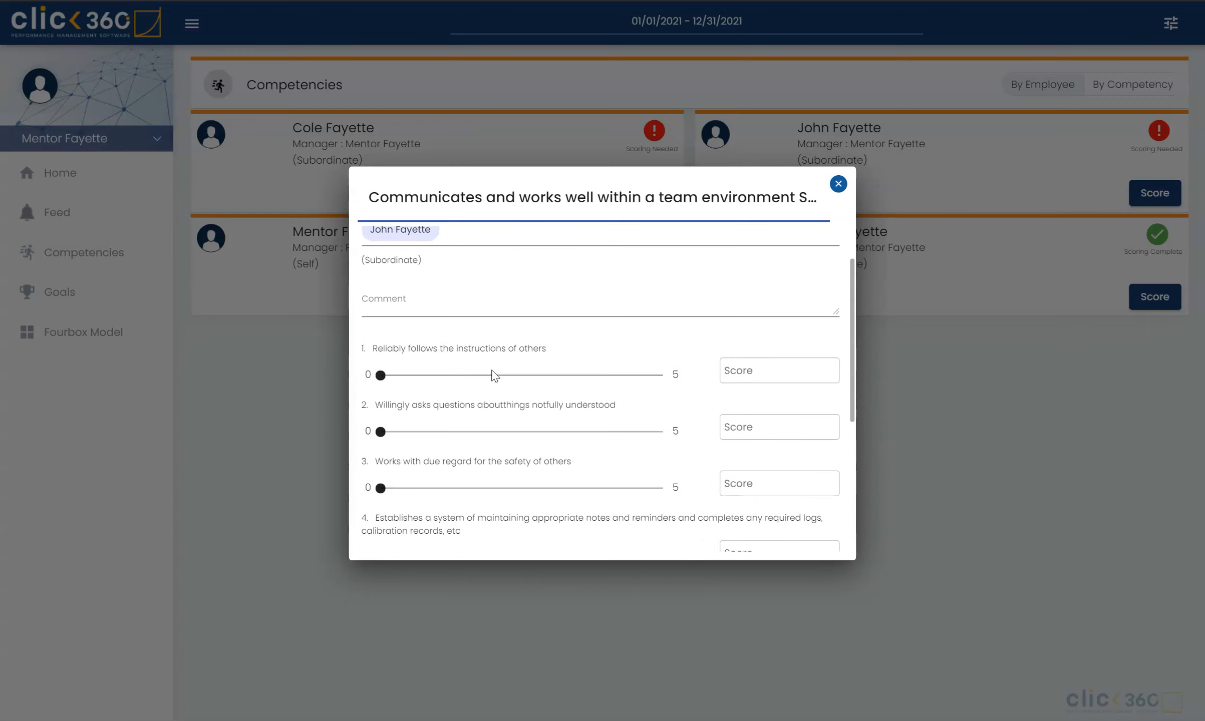
scroll(493, 373, "up", 1)
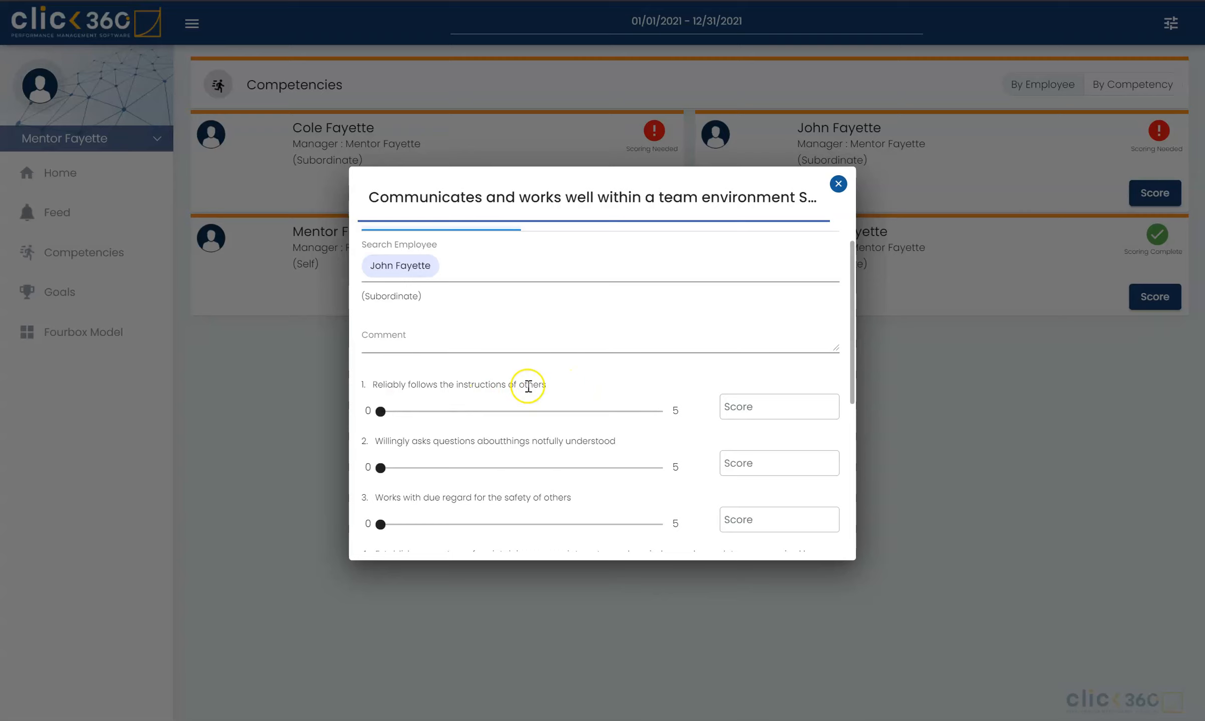
left_click(661, 411)
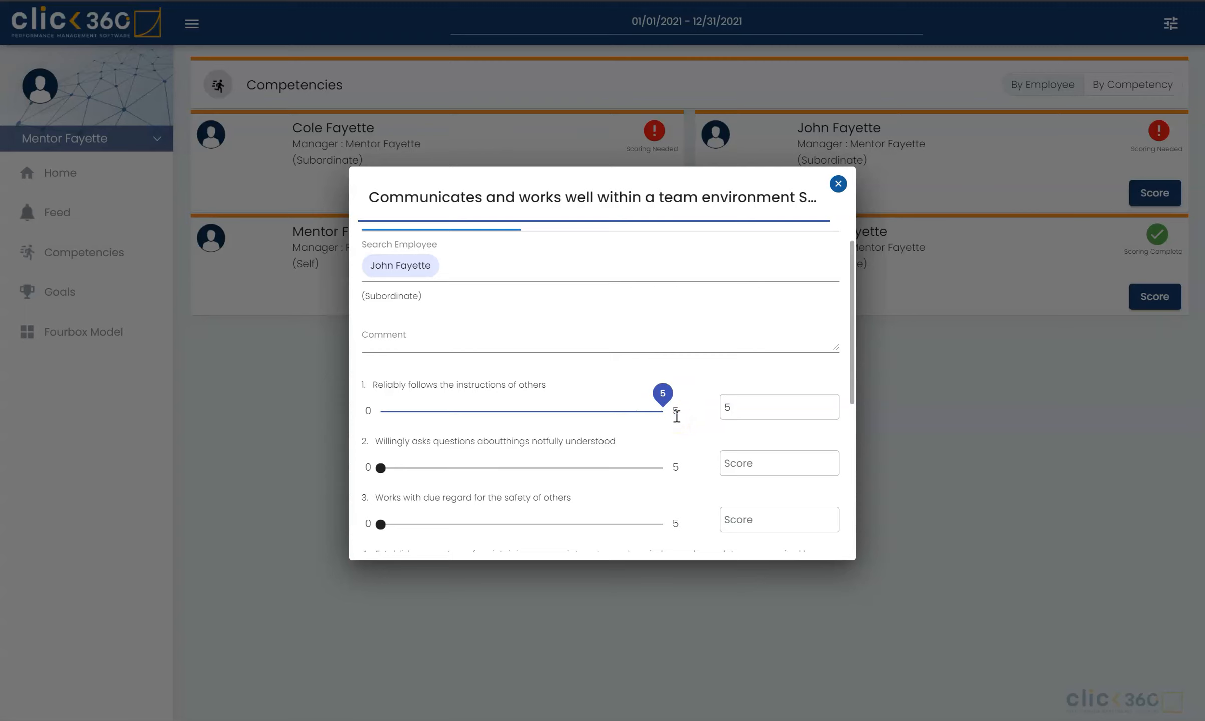
scroll(676, 416, "down", 2)
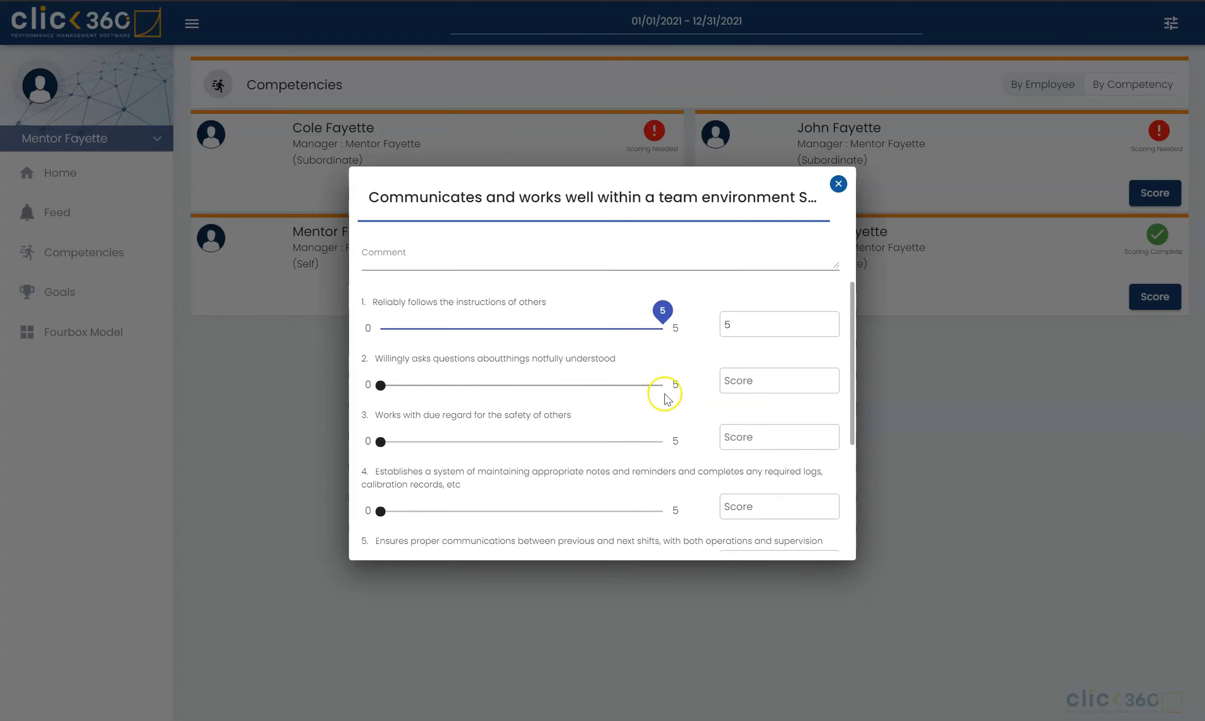
scroll(566, 379, "down", 1)
scroll(567, 377, "down", 2)
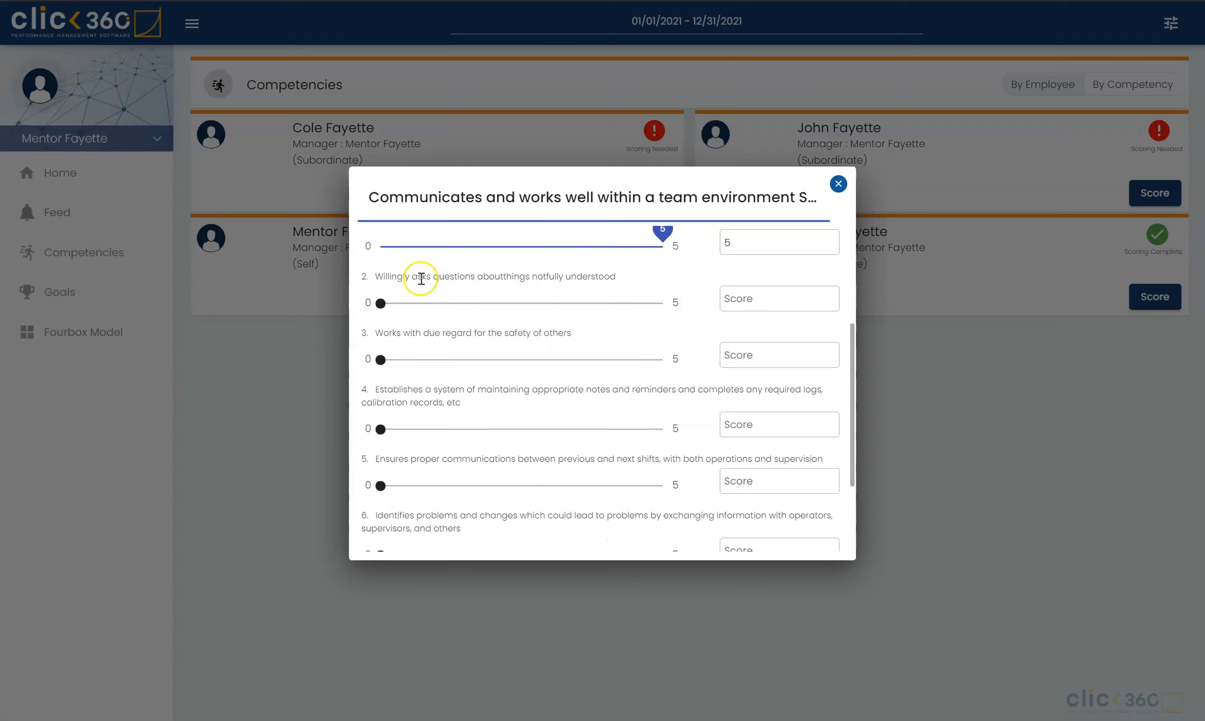
left_click(661, 304)
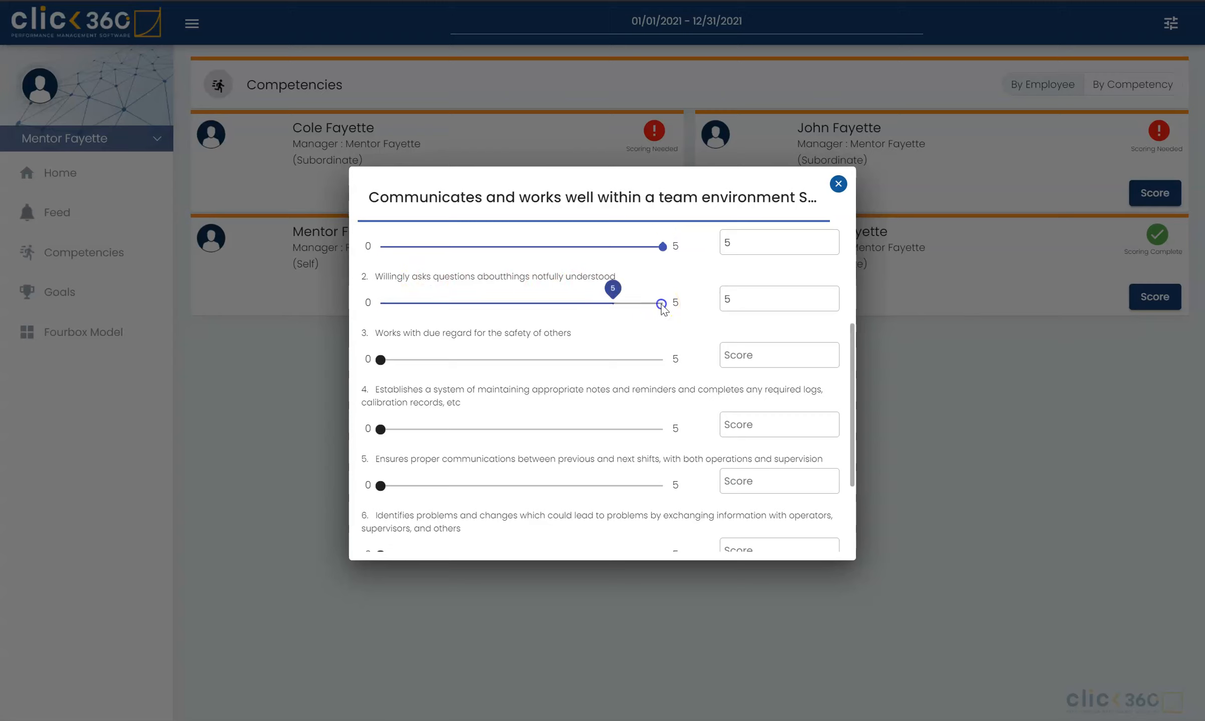
Step: Submit the team environment competency score with the remaining criteria left unscored
scroll(661, 304, "down", 3)
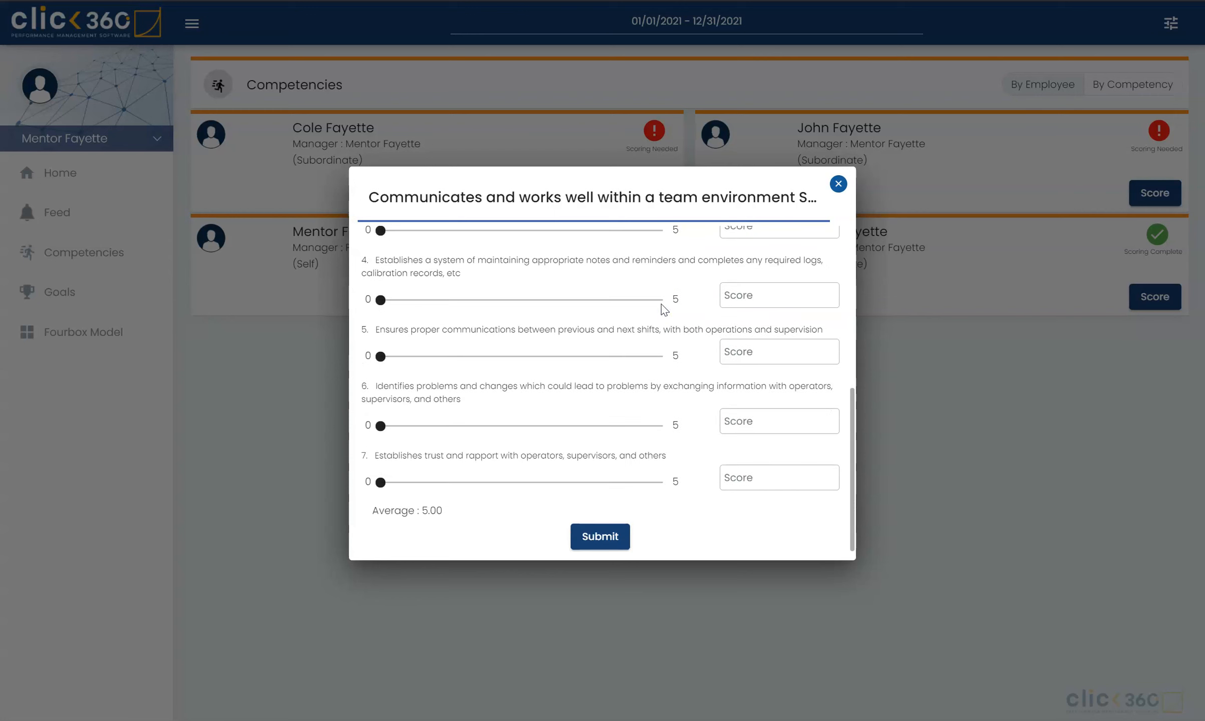
scroll(585, 370, "up", 1)
scroll(585, 370, "down", 1)
left_click(610, 537)
left_click(591, 538)
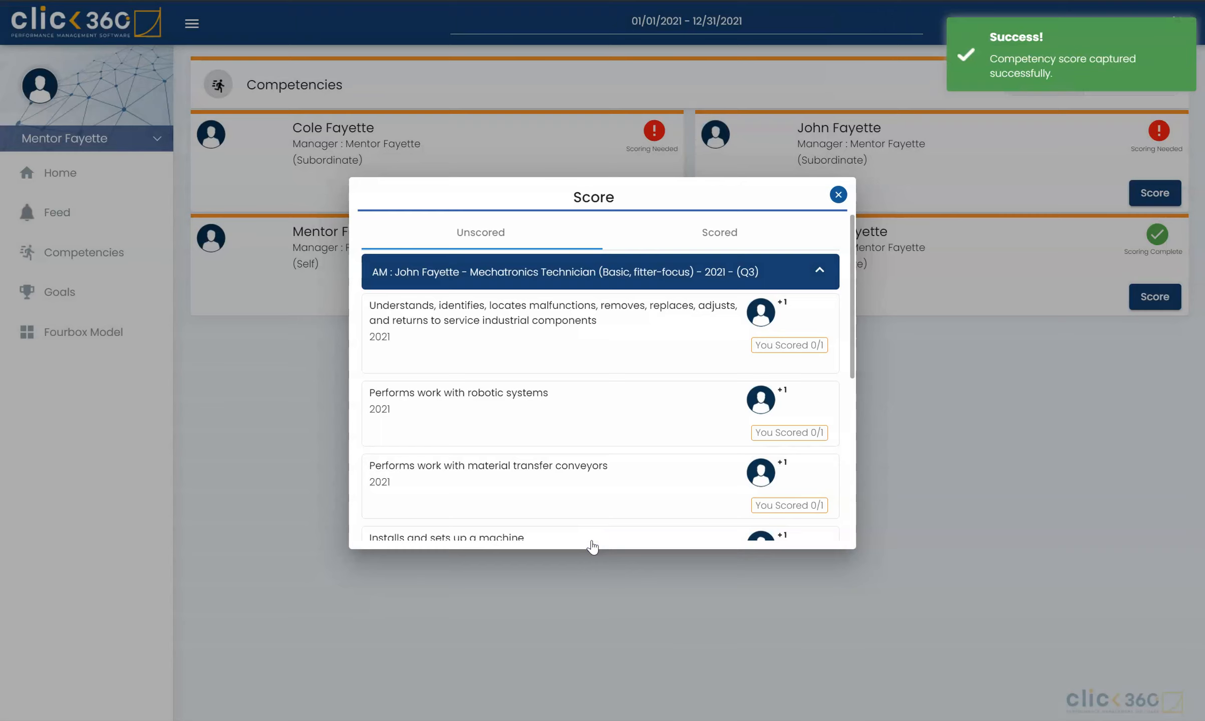
Step: Examine the submitted team environment ratings by opening the scored entry for editing, then close the scoring windows without updating
left_click(709, 234)
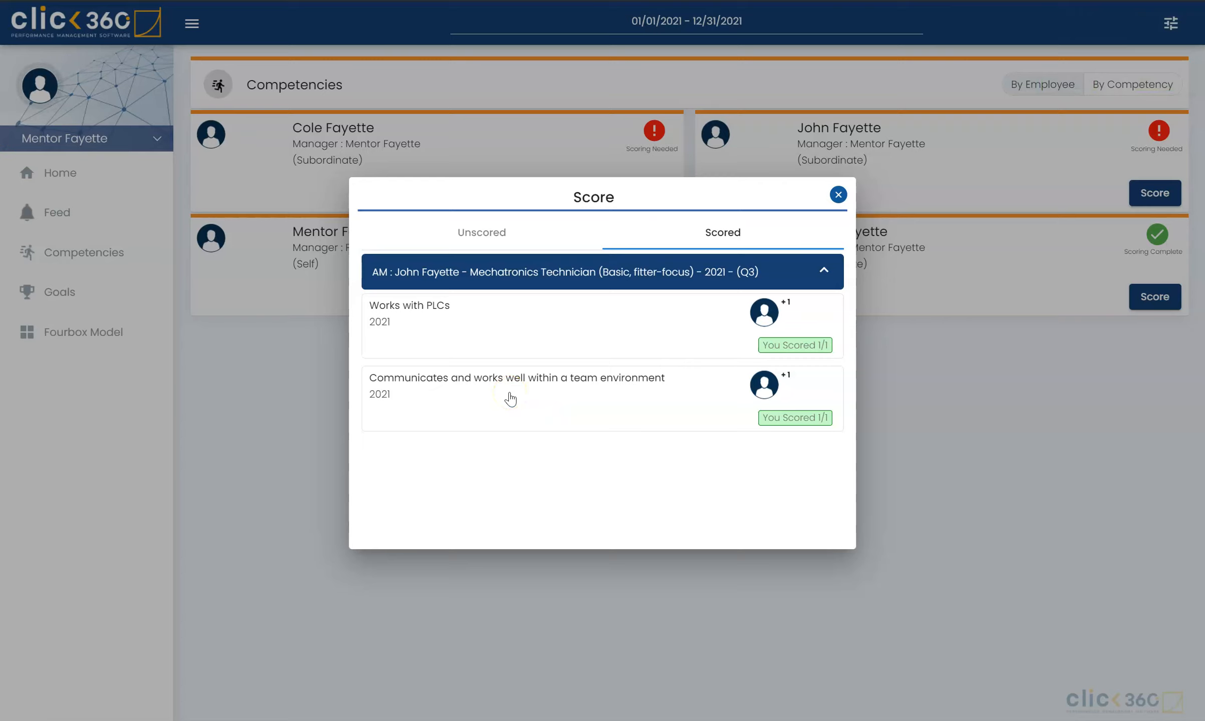
left_click(445, 396)
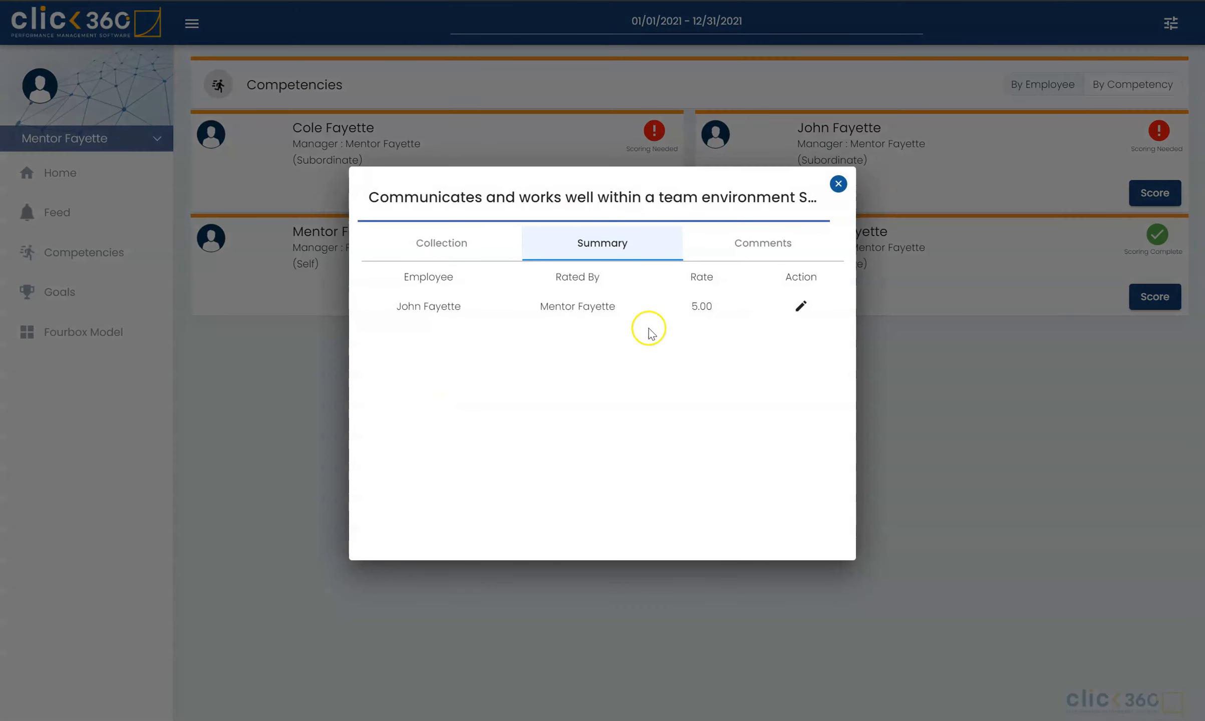
left_click(799, 311)
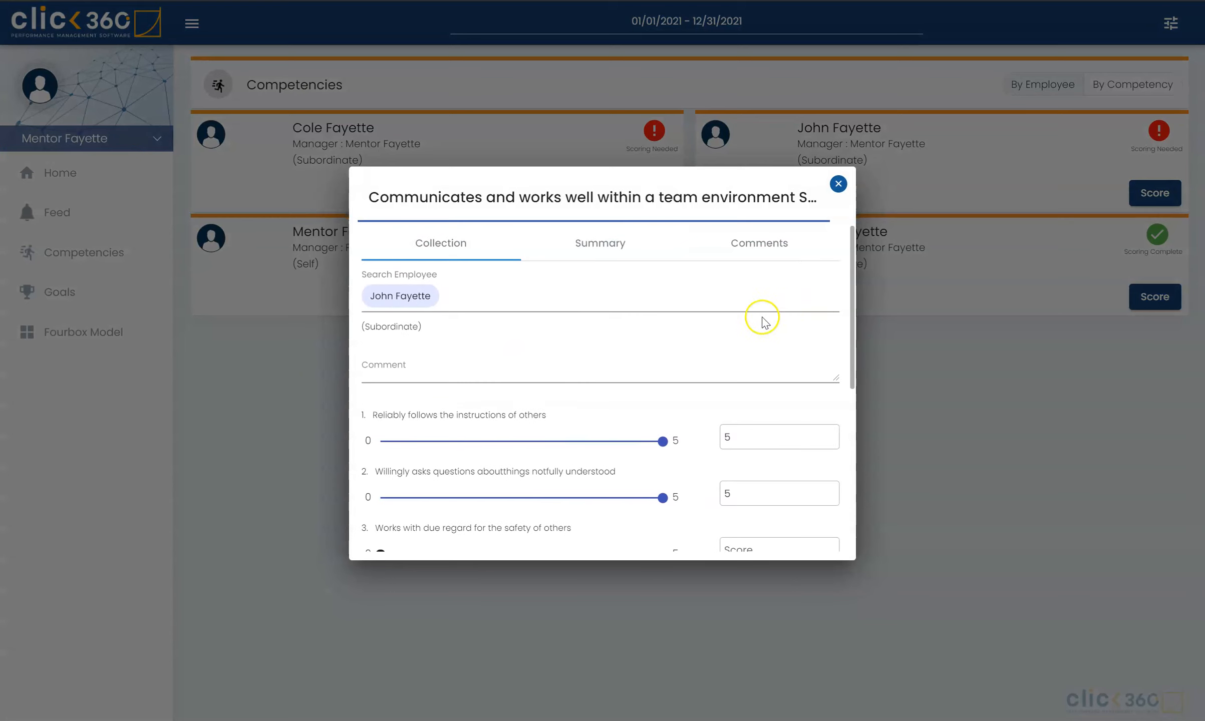
scroll(593, 393, "down", 2)
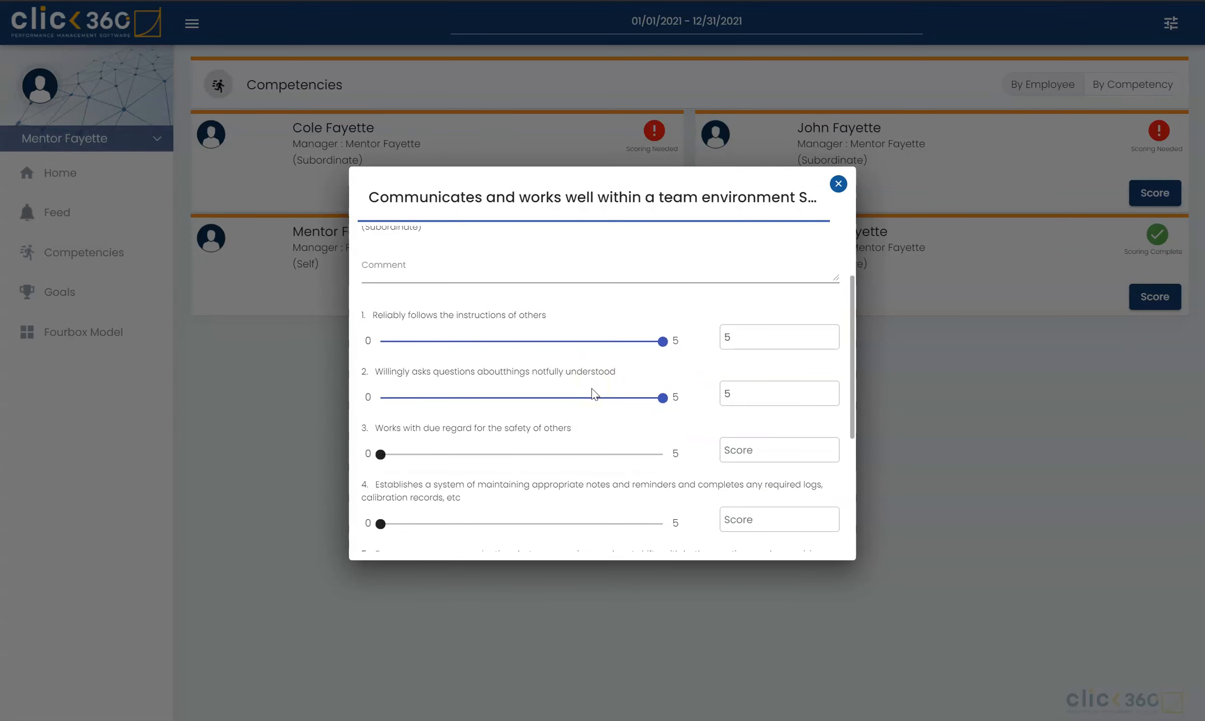
scroll(513, 447, "down", 4)
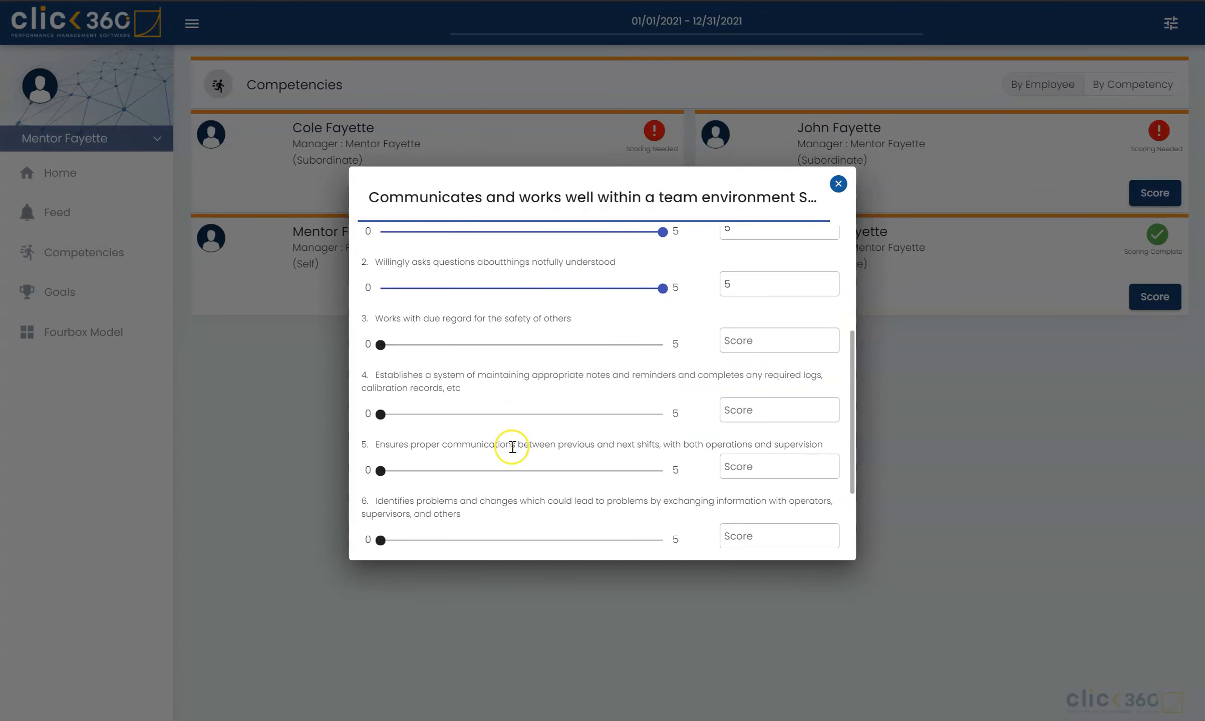
scroll(512, 447, "down", 1)
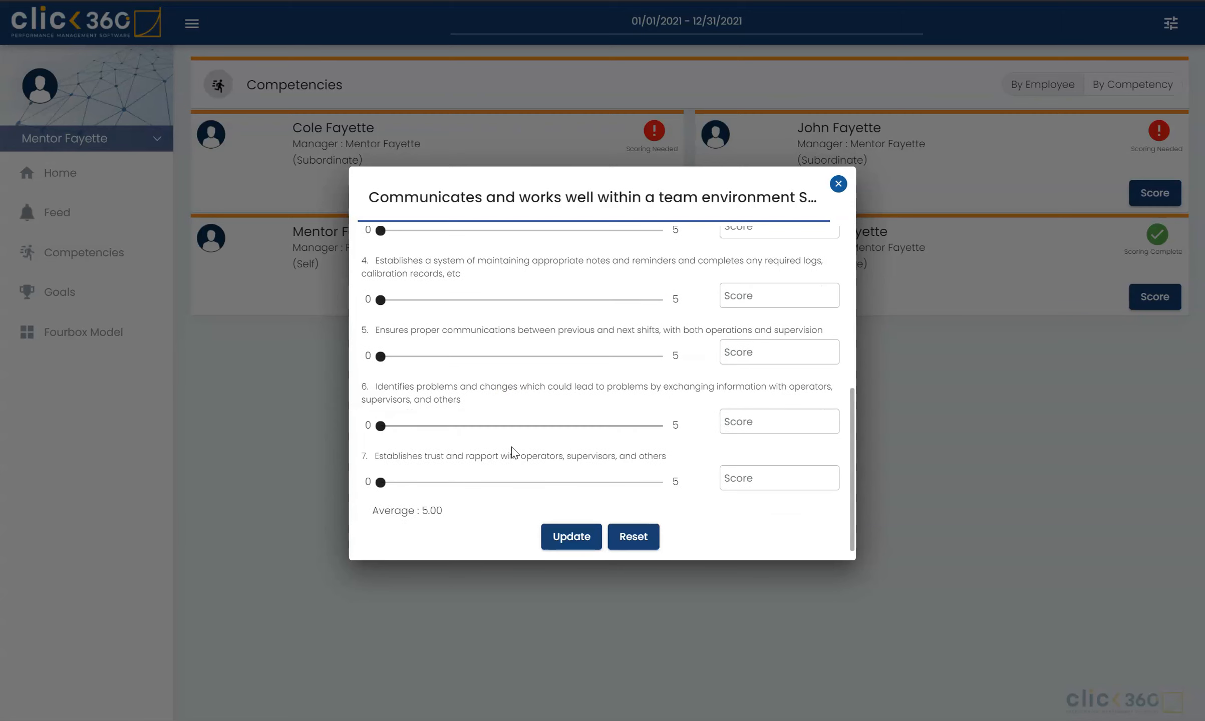
scroll(511, 448, "up", 5)
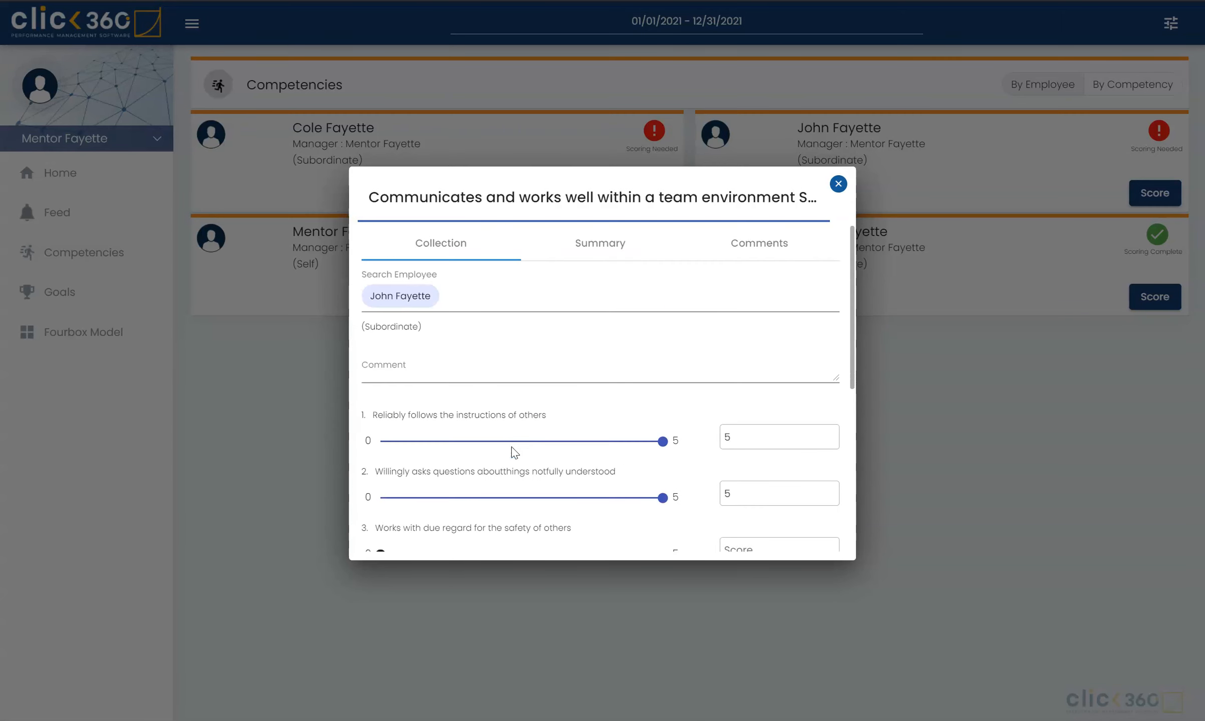
left_click(838, 185)
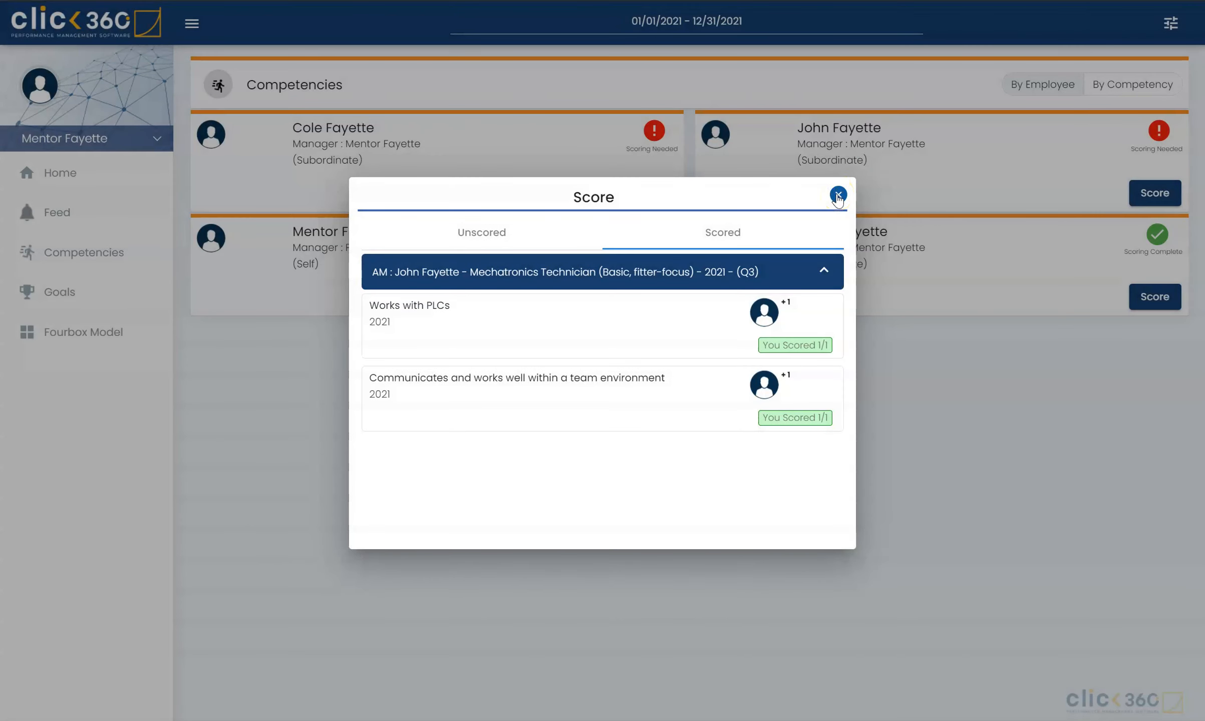
left_click(838, 195)
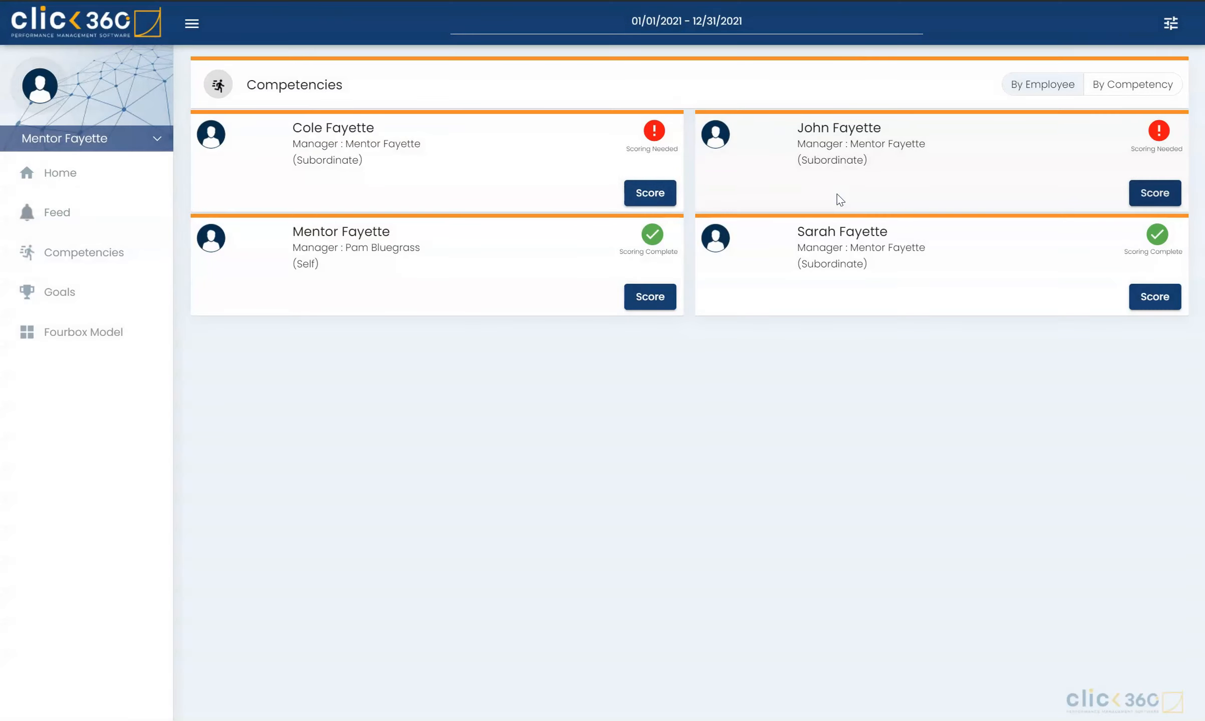
Step: Open the scoring form for the BENCH WORK goal in the PRECISION MACHINIST - 2021 - (Q3) goals
left_click(129, 296)
left_click(473, 133)
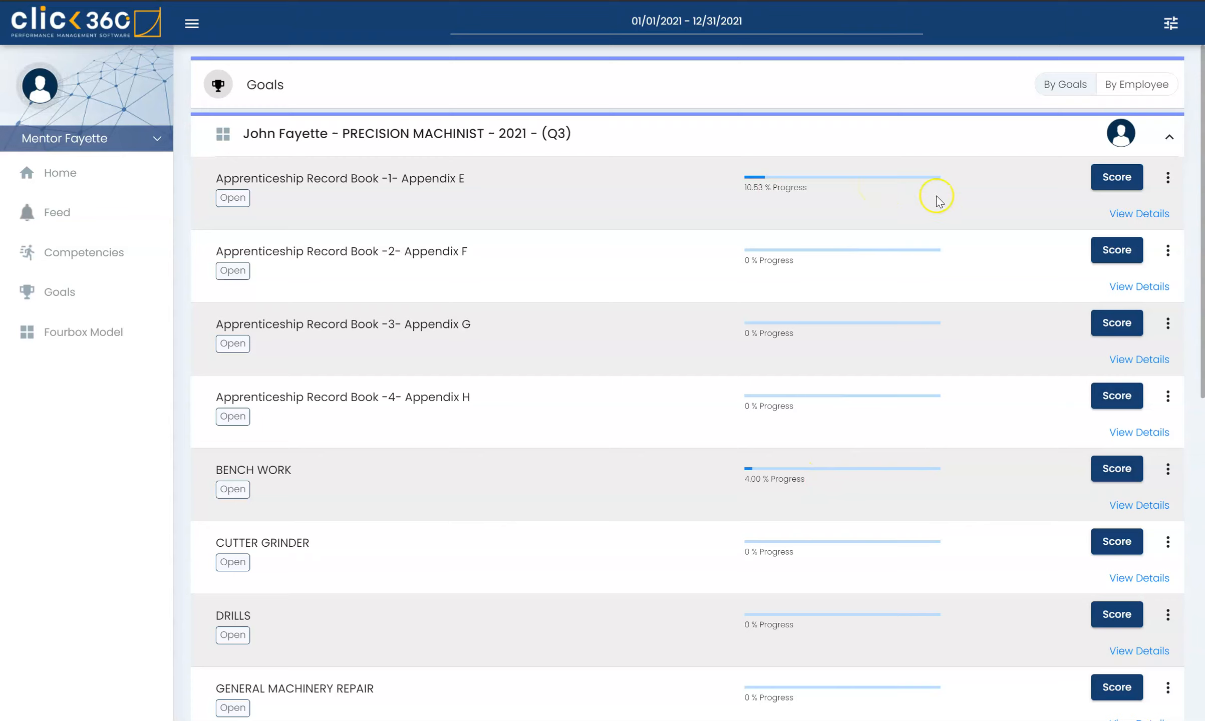
left_click(1108, 476)
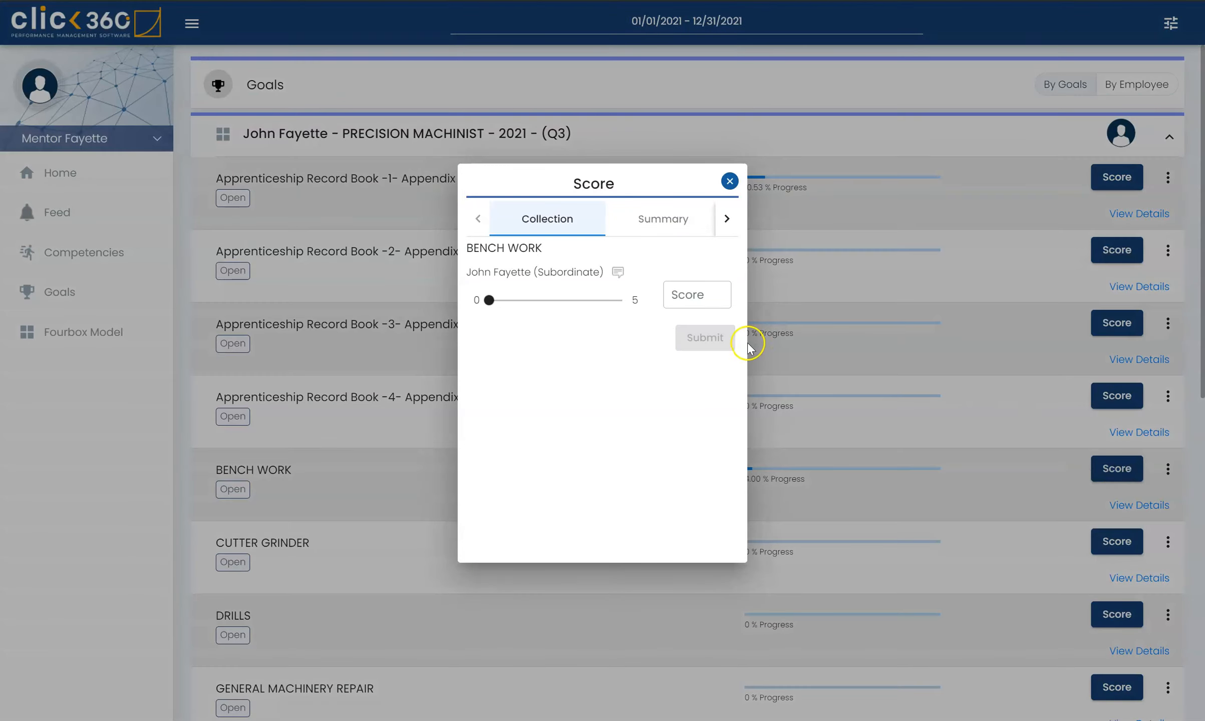
Step: Set the BENCH WORK score to 5 without adding a comment and submit the rating
left_click(618, 273)
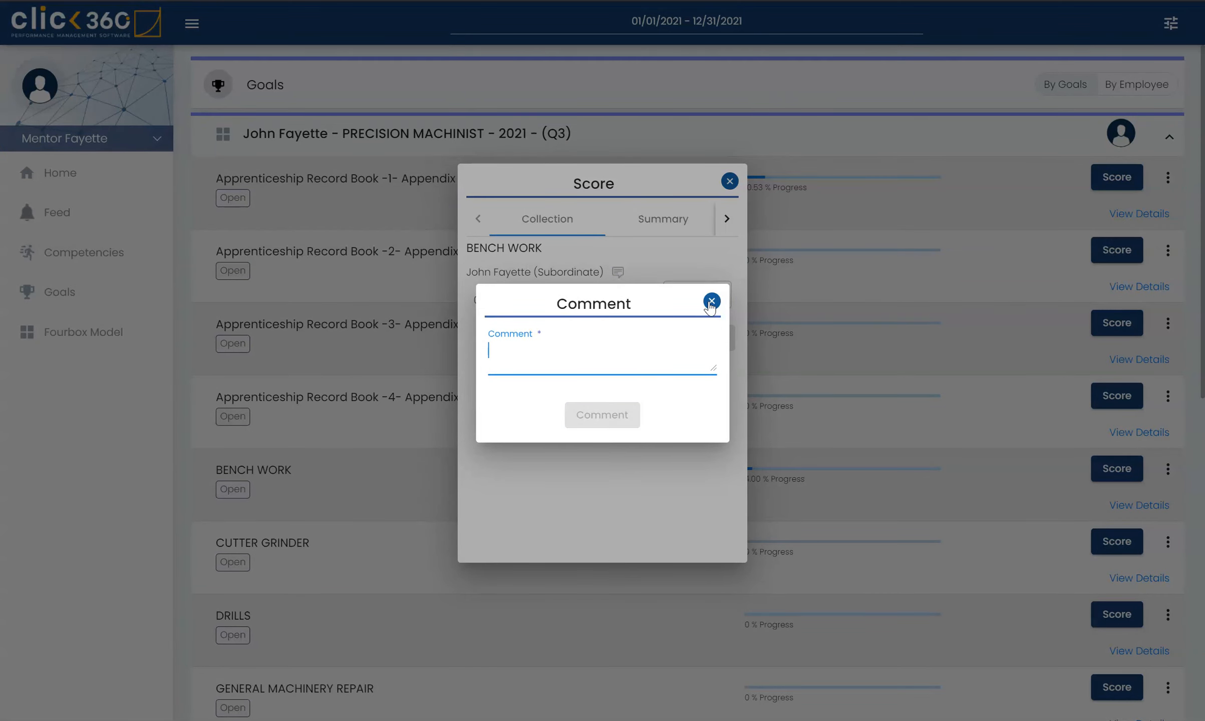
left_click(711, 303)
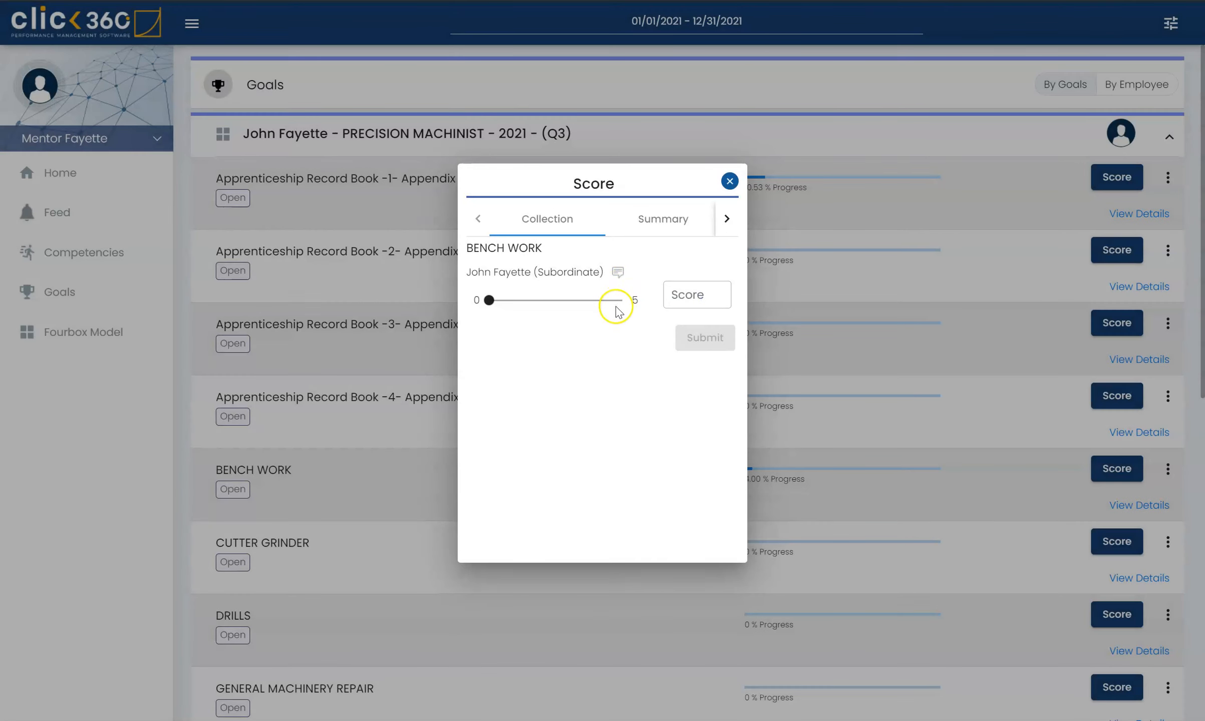
left_click(618, 301)
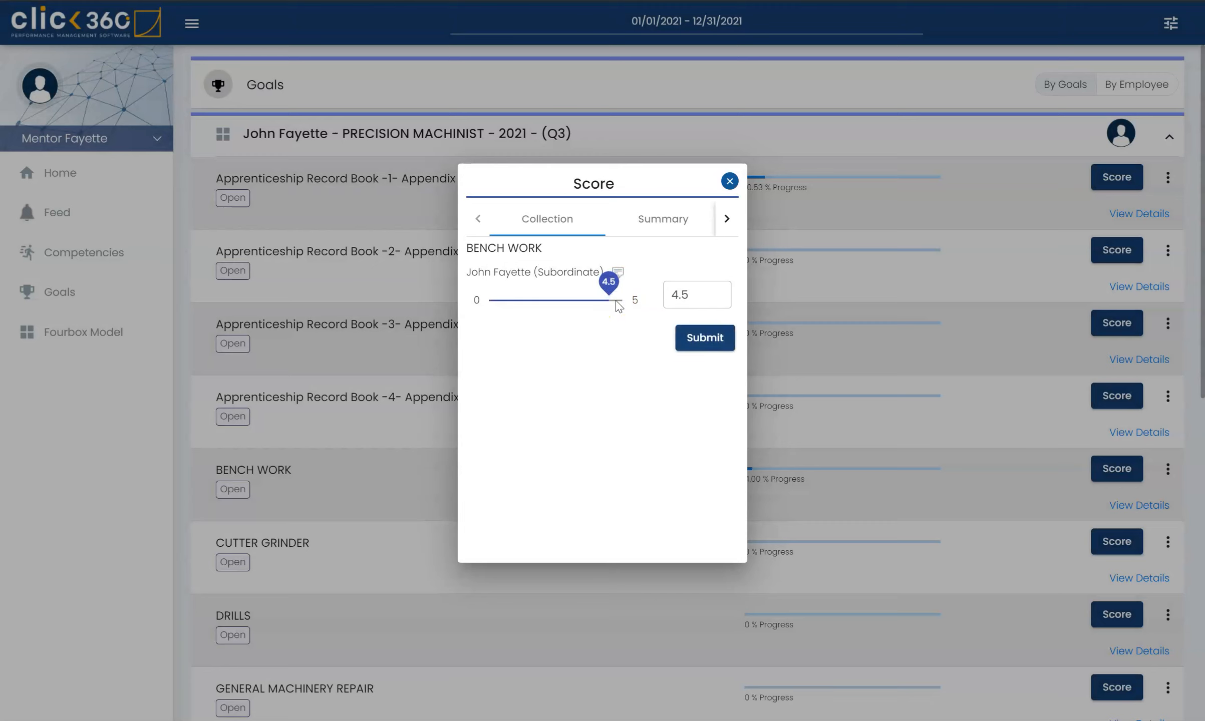
left_click(622, 302)
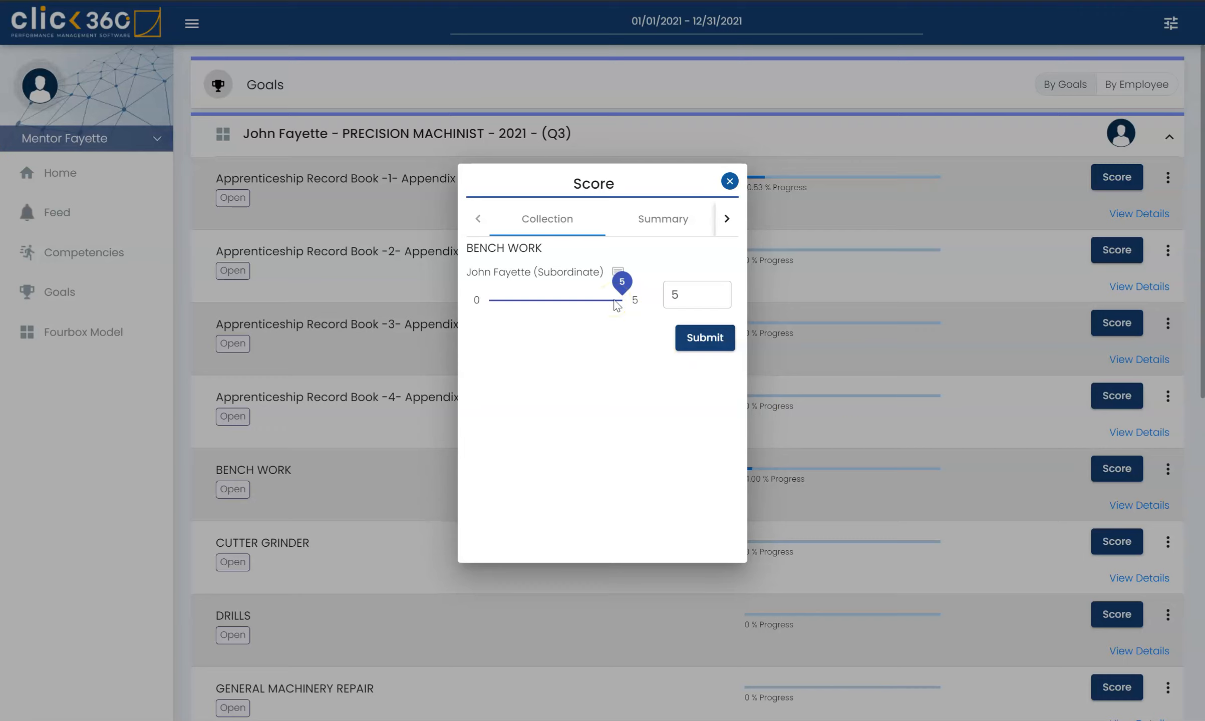
left_click(704, 343)
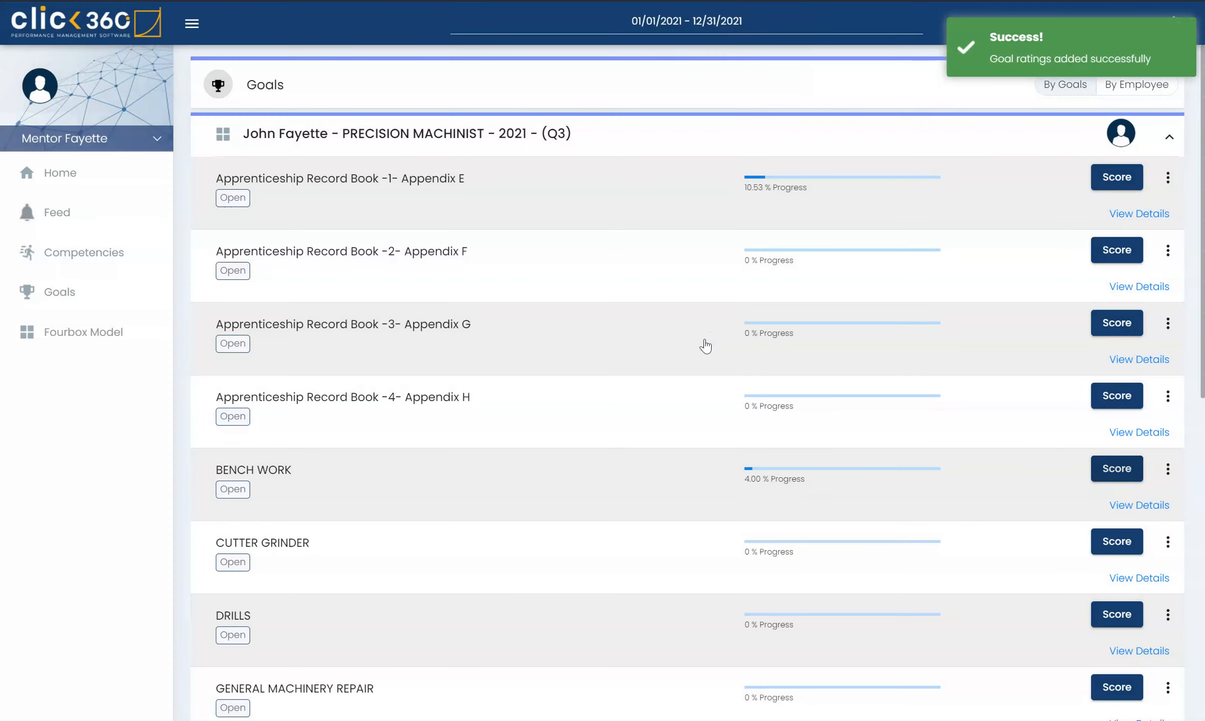
Step: Examine the BENCH WORK goal's details and its available closing options, then return to the goals list
scroll(705, 346, "down", 1)
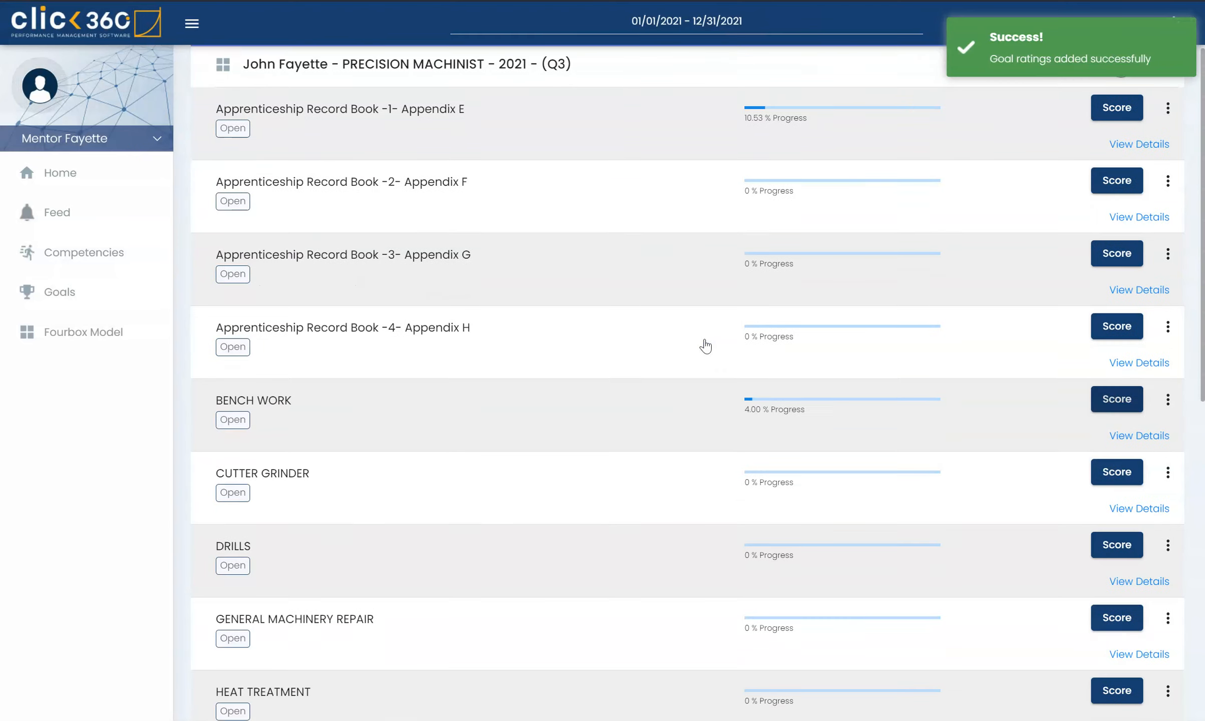
scroll(706, 346, "down", 3)
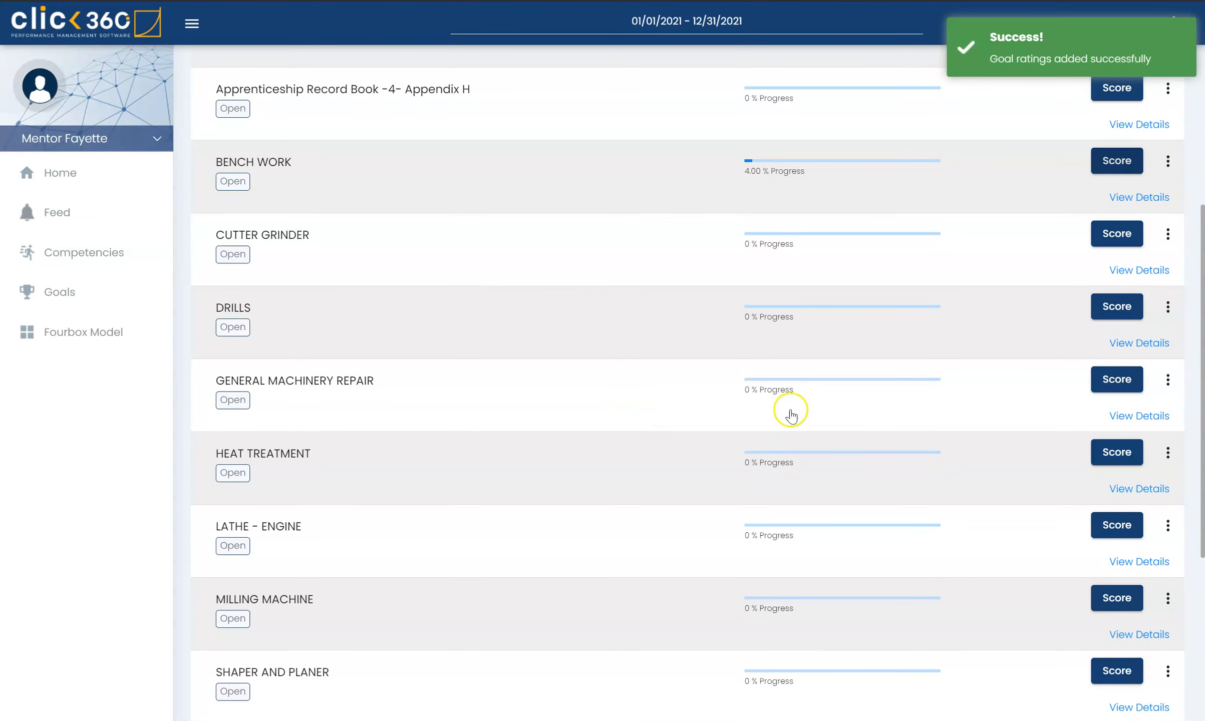
scroll(844, 468, "up", 1)
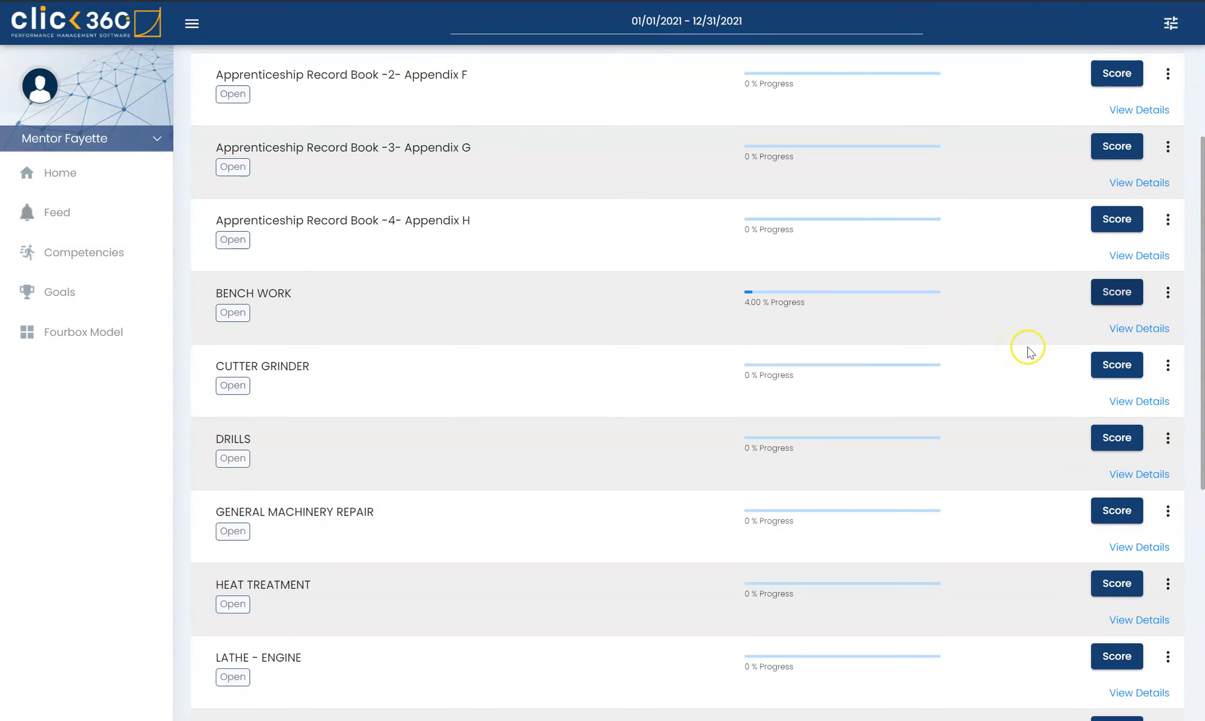
left_click(1150, 328)
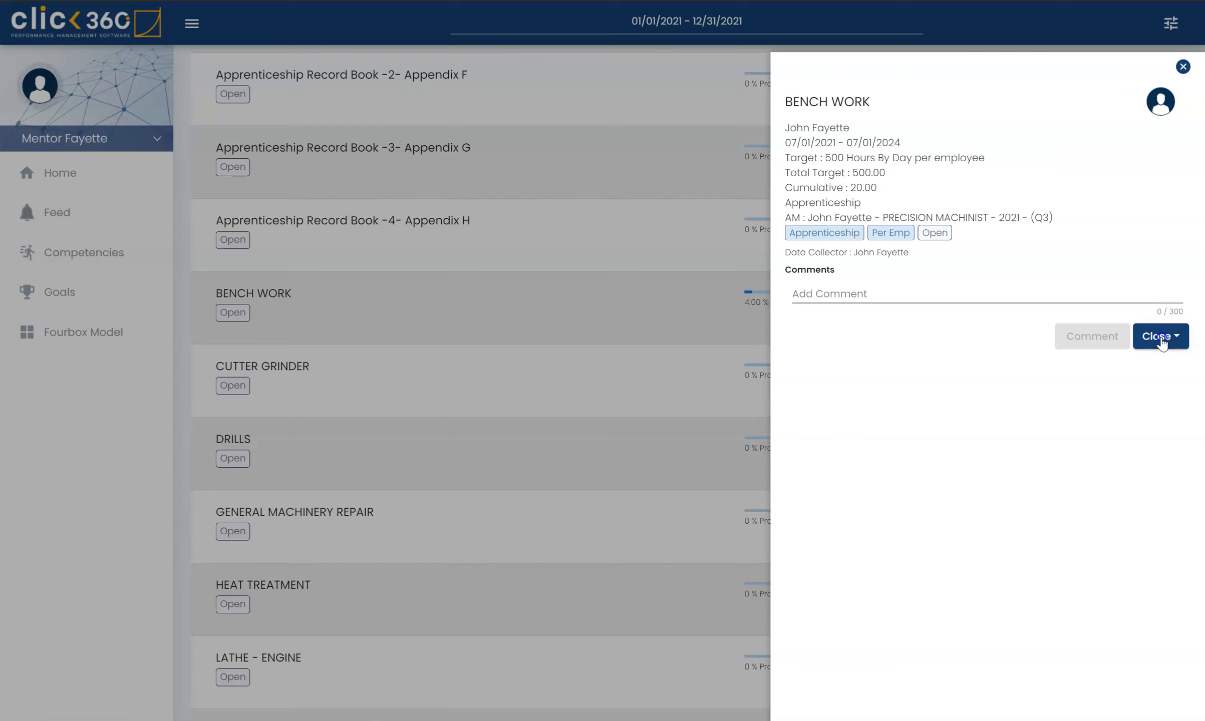
left_click(1161, 336)
left_click(1120, 260)
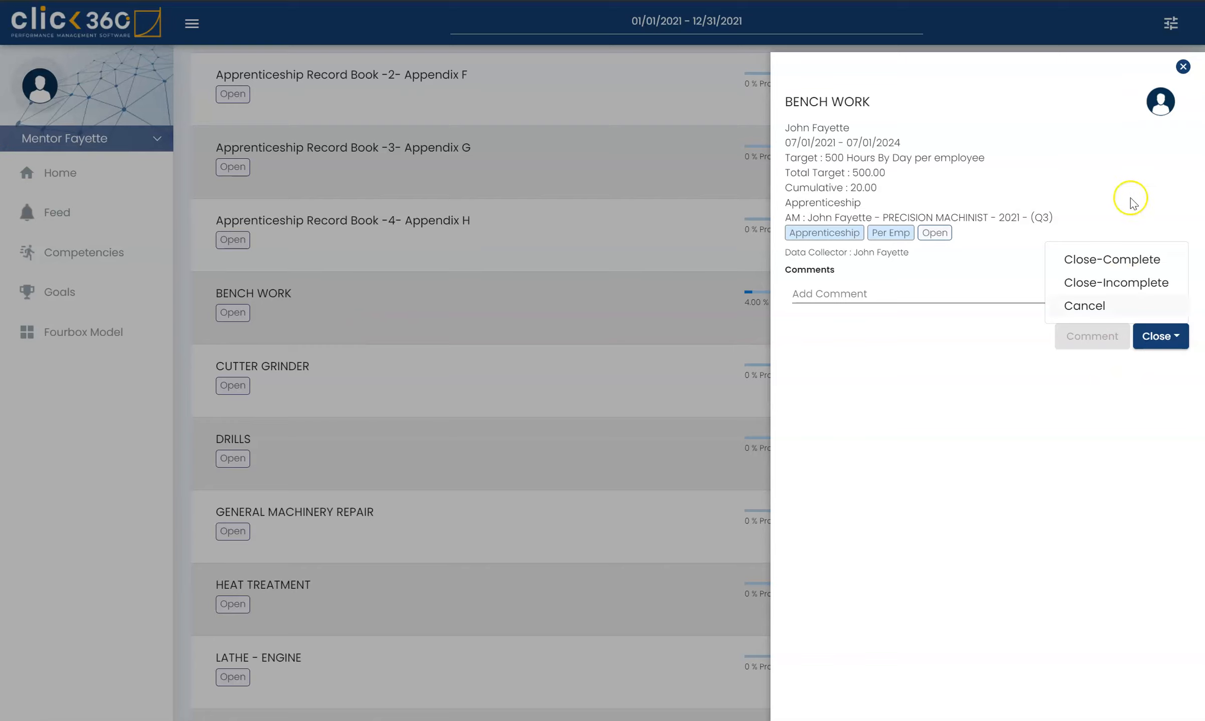
left_click(1184, 67)
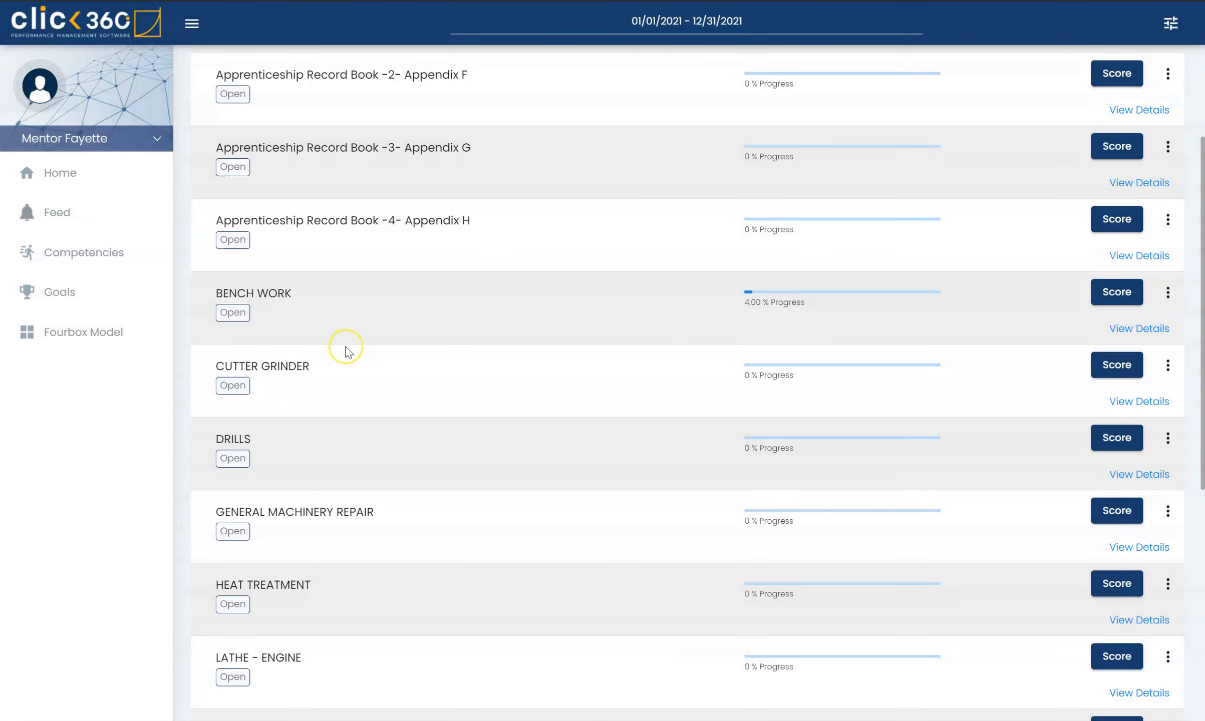
scroll(346, 351, "up", 3)
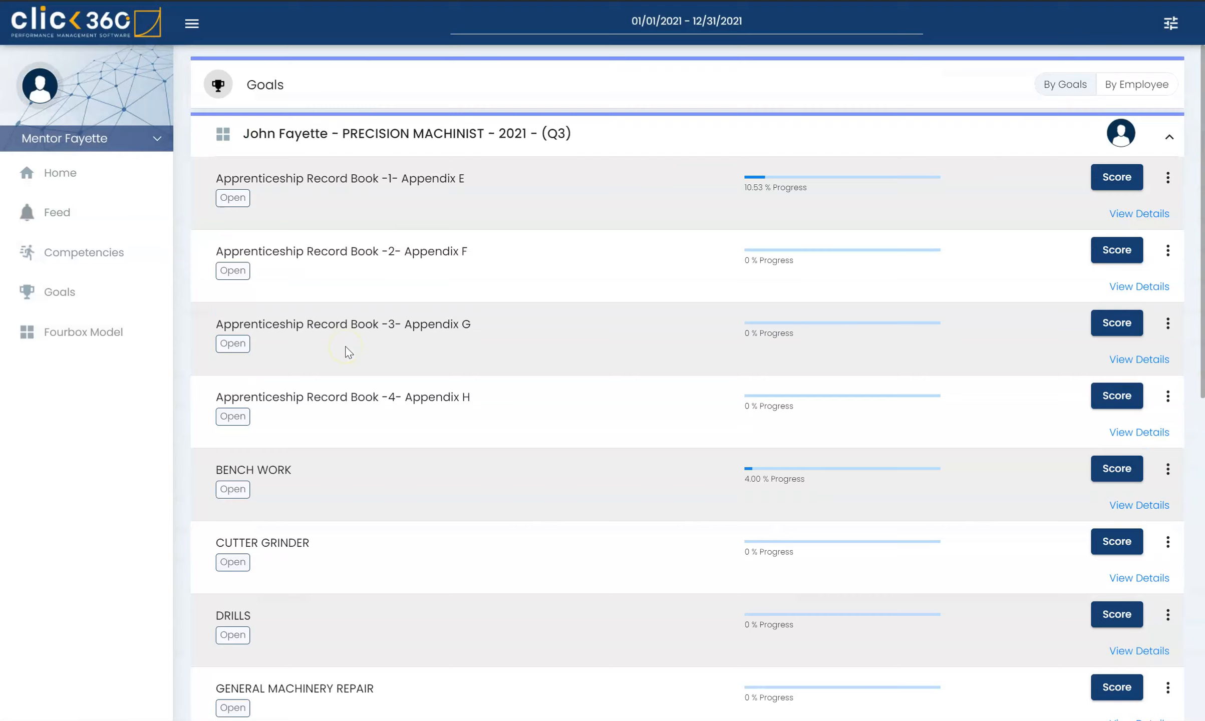